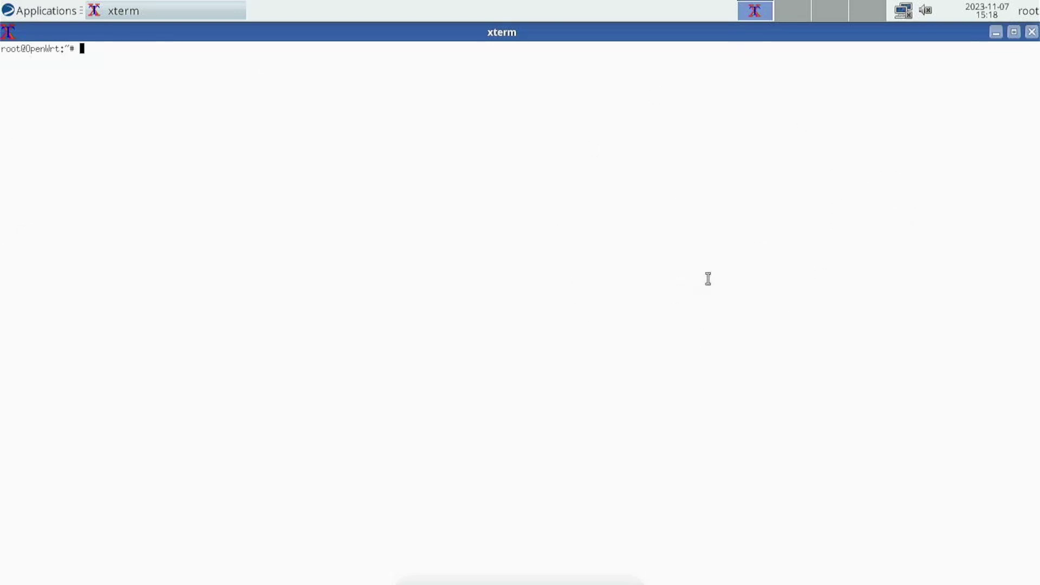
{"action": "type", "text": "neo"}
{"action": "type", "text": "fe"}
{"action": "type", "text": "tch"}
Run neofetch to show the OpenWrt system summary and shrink xterm into a smaller window.
{"action": "key", "text": "Return"}
{"action": "mouse_move", "coordinate": [375, 93]}
{"action": "left_mouse_down"}
{"action": "mouse_move", "coordinate": [286, 163]}
{"action": "mouse_move", "coordinate": [374, 239]}
{"action": "mouse_move", "coordinate": [205, 149]}
{"action": "mouse_move", "coordinate": [490, 290]}
{"action": "mouse_move", "coordinate": [302, 70]}
{"action": "mouse_move", "coordinate": [208, 202]}
{"action": "mouse_move", "coordinate": [450, 172]}
{"action": "mouse_move", "coordinate": [290, 218]}
{"action": "mouse_move", "coordinate": [341, 279]}
{"action": "mouse_move", "coordinate": [281, 115]}
{"action": "mouse_move", "coordinate": [442, 212]}
{"action": "left_mouse_up"}
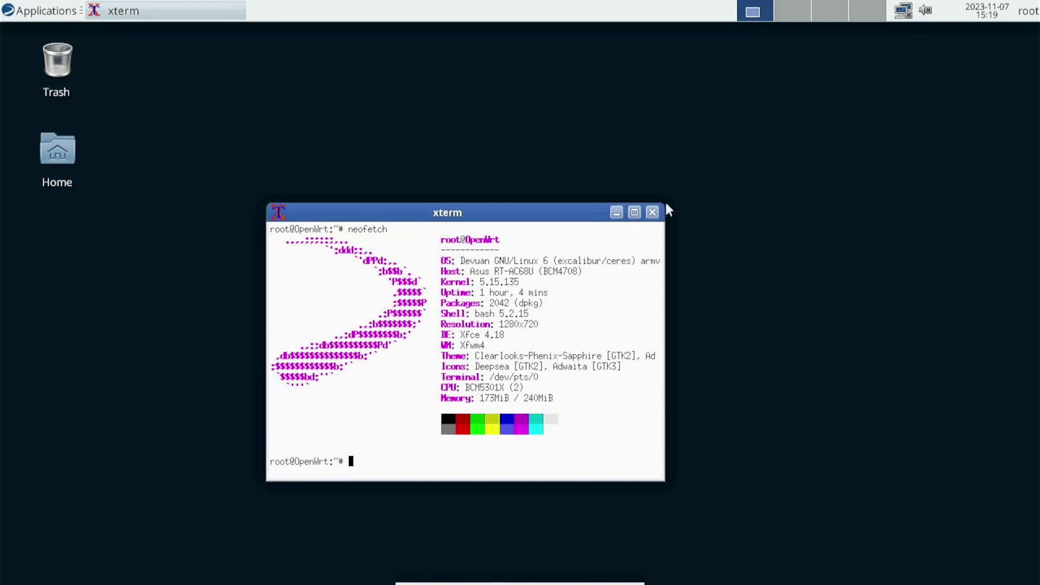
Close the xterm window, then browse and dismiss the Applications menu.
{"action": "left_click", "coordinate": [652, 213]}
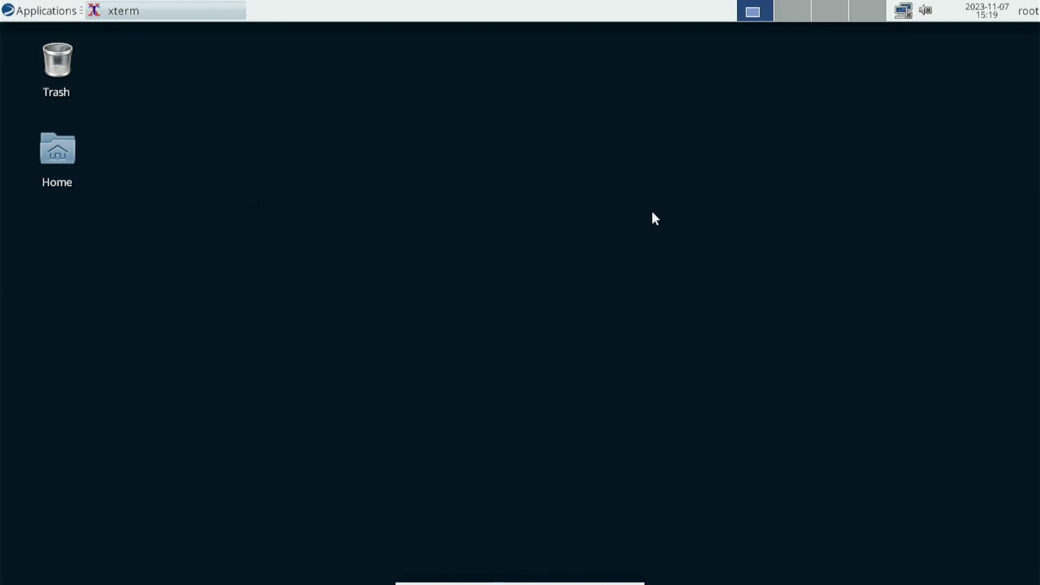
{"action": "left_click", "coordinate": [66, 145]}
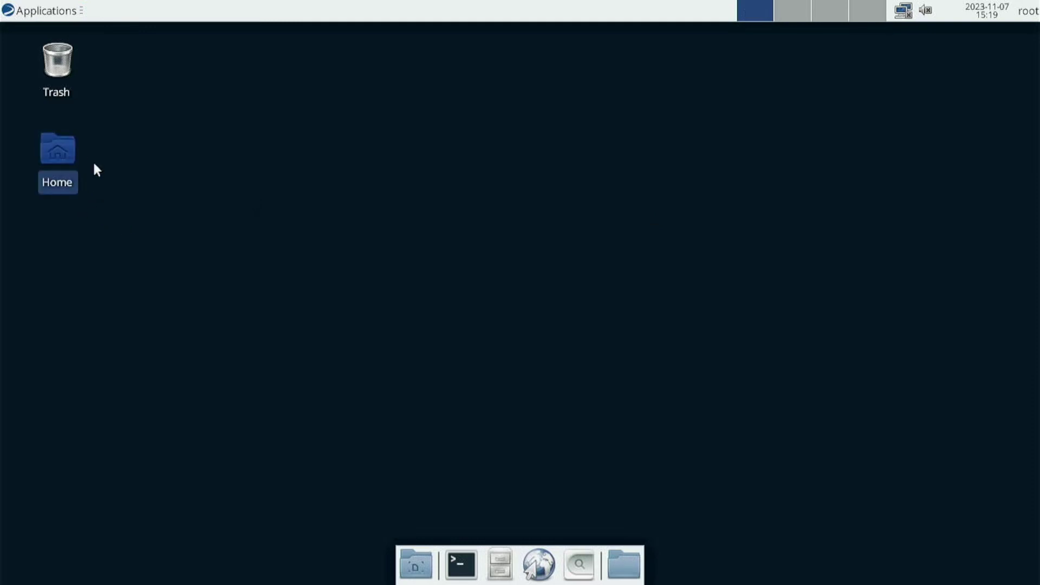
{"action": "left_click", "coordinate": [36, 11]}
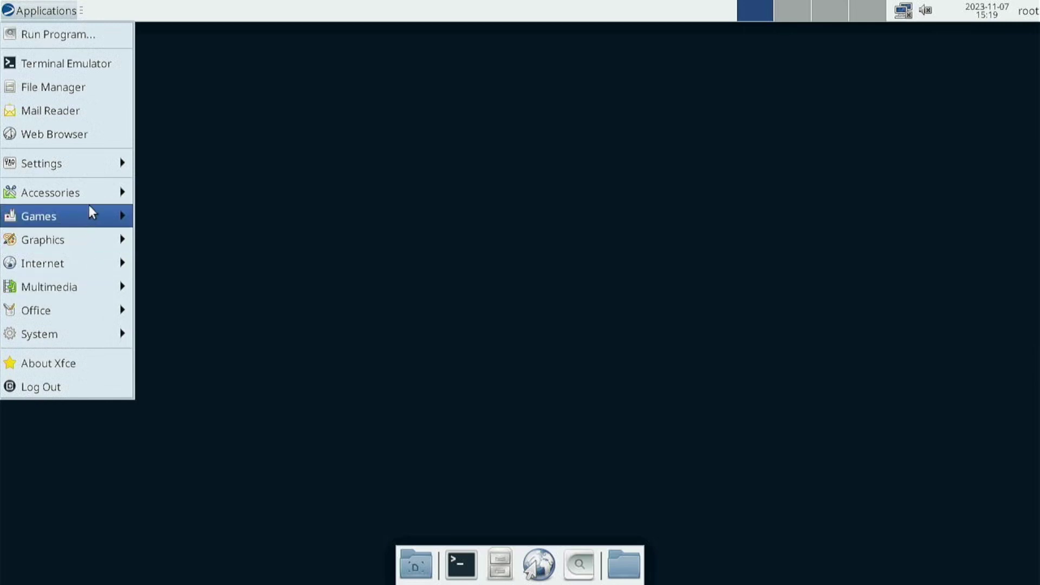
{"action": "mouse_move", "coordinate": [48, 216]}
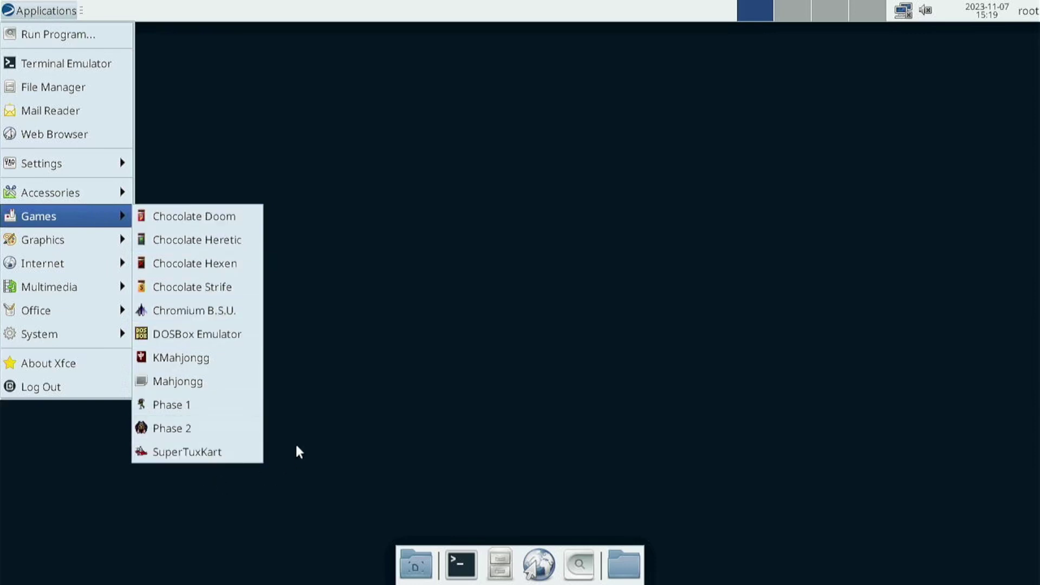
{"action": "left_click", "coordinate": [439, 401]}
Launch Thunar by double-clicking the Home icon on the desktop.
{"action": "left_click", "coordinate": [128, 184]}
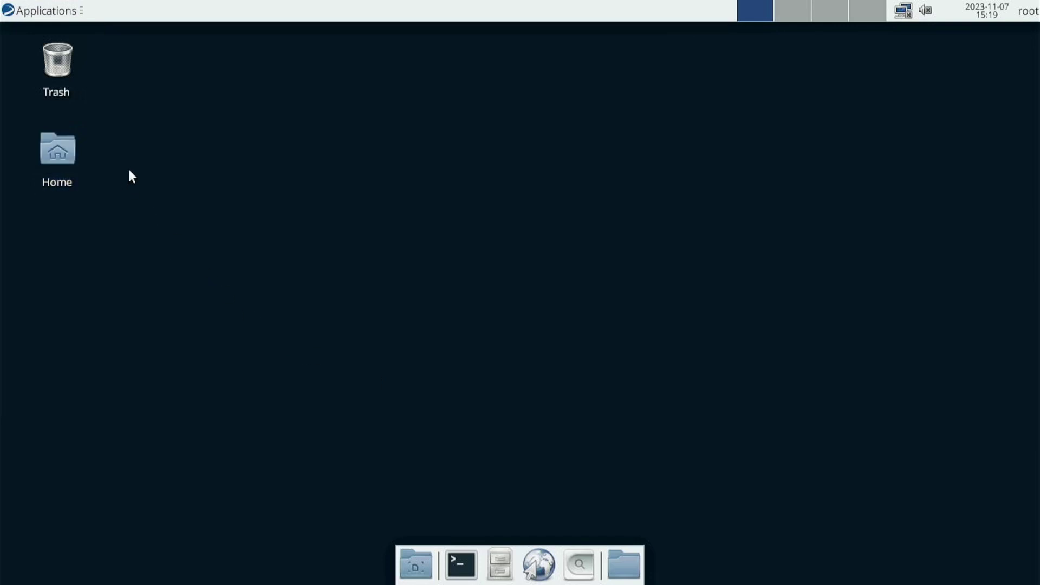
{"action": "double_click", "coordinate": [58, 157]}
{"action": "double_click", "coordinate": [63, 160]}
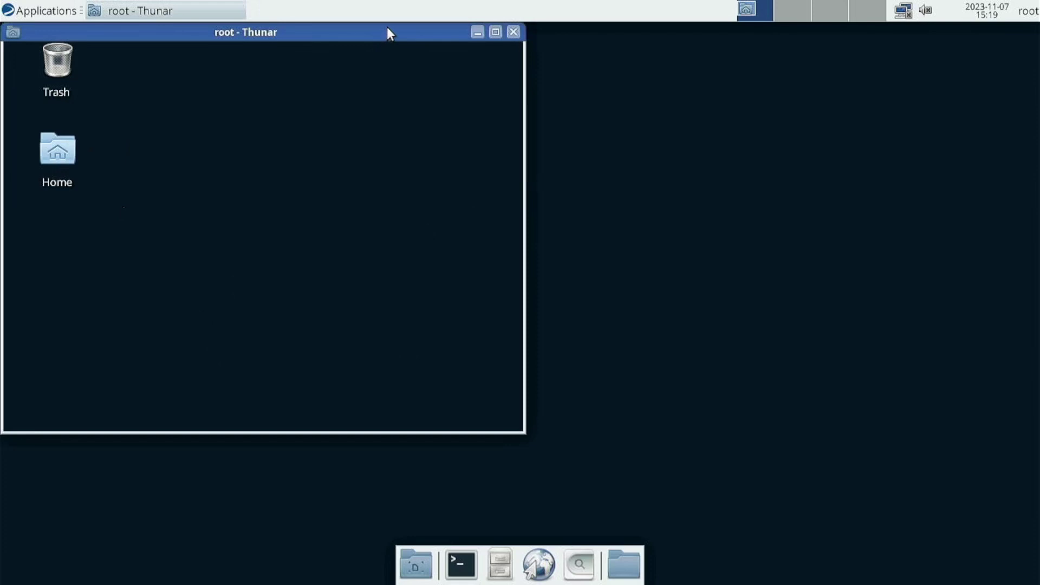
{"action": "mouse_move", "coordinate": [388, 27]}
{"action": "left_mouse_down"}
{"action": "mouse_move", "coordinate": [517, 132]}
{"action": "mouse_move", "coordinate": [259, 107]}
{"action": "left_mouse_up"}
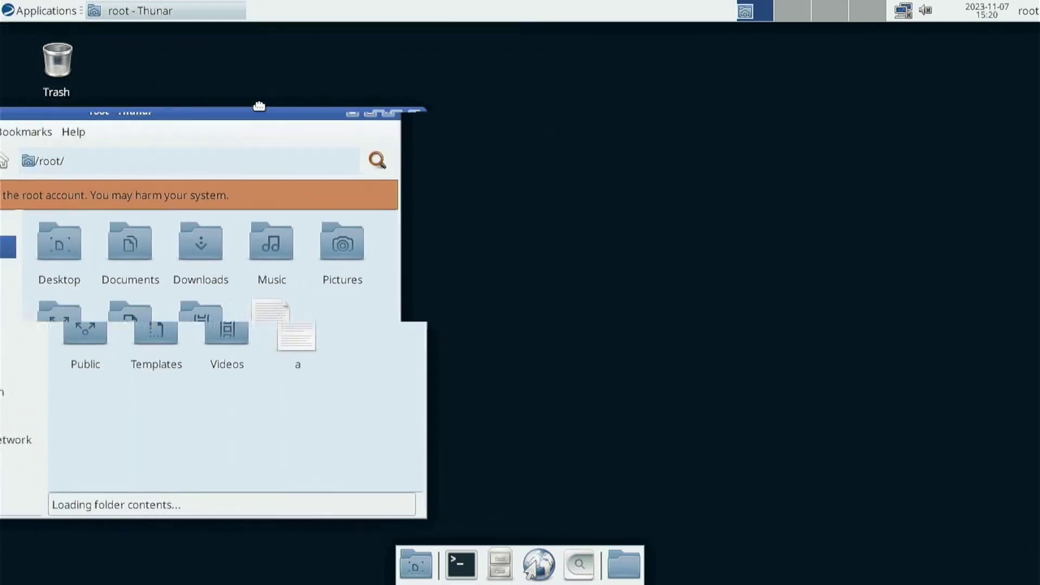
{"action": "mouse_move", "coordinate": [259, 107]}
{"action": "left_mouse_down"}
{"action": "mouse_move", "coordinate": [408, 110]}
{"action": "mouse_move", "coordinate": [541, 85]}
{"action": "left_mouse_up"}
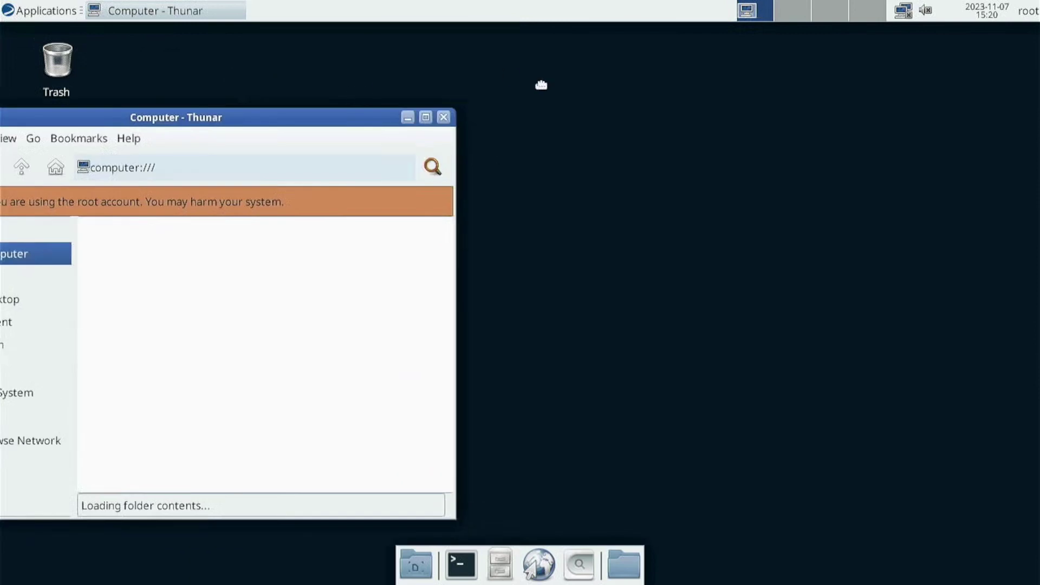
{"action": "left_click_drag", "start_coordinate": [542, 85], "coordinate": [391, 204]}
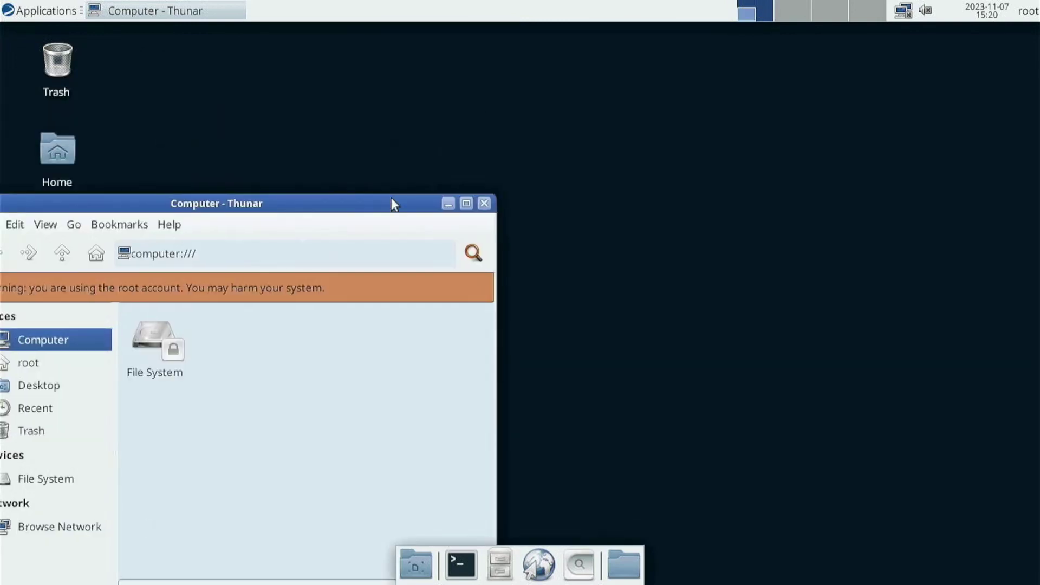
{"action": "left_click", "coordinate": [485, 203]}
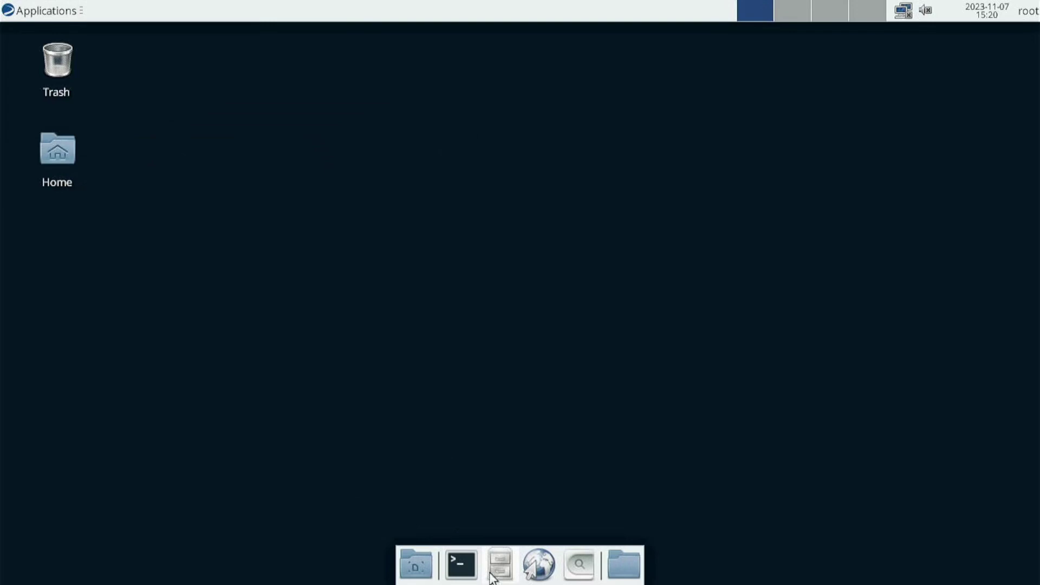
Launch a new Xfce Terminal window from the bottom dock.
{"action": "left_click", "coordinate": [465, 559]}
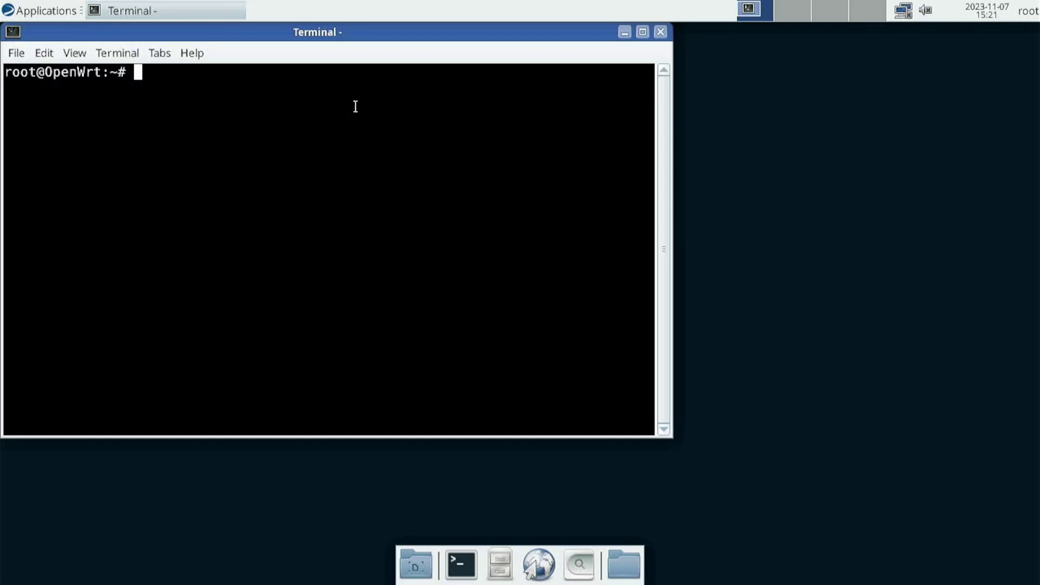
Switch to user uwu with su and start a bash shell.
{"action": "left_click_drag", "start_coordinate": [360, 267], "coordinate": [360, 280]}
{"action": "left_click", "coordinate": [362, 253]}
{"action": "type", "text": "su"}
{"action": "type", "text": " u"}
{"action": "type", "text": "wu"}
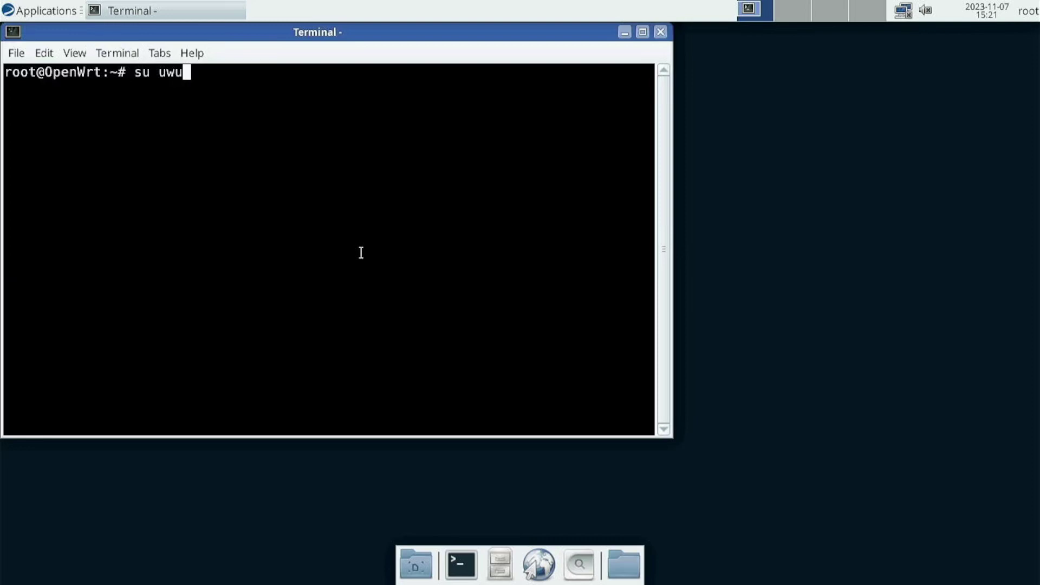
{"action": "key", "text": "Return"}
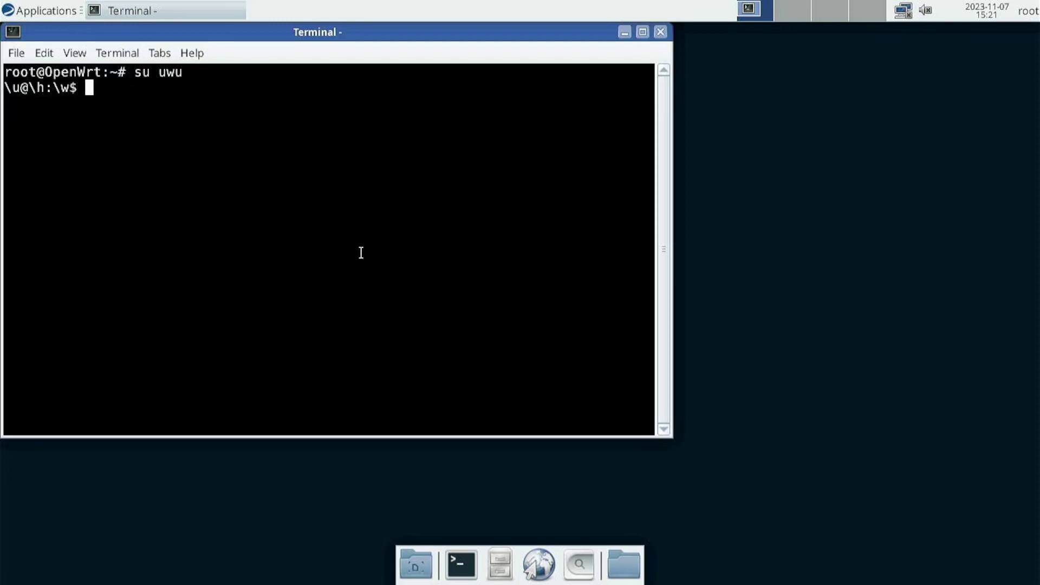
{"action": "type", "text": "bash"}
{"action": "key", "text": "Return"}
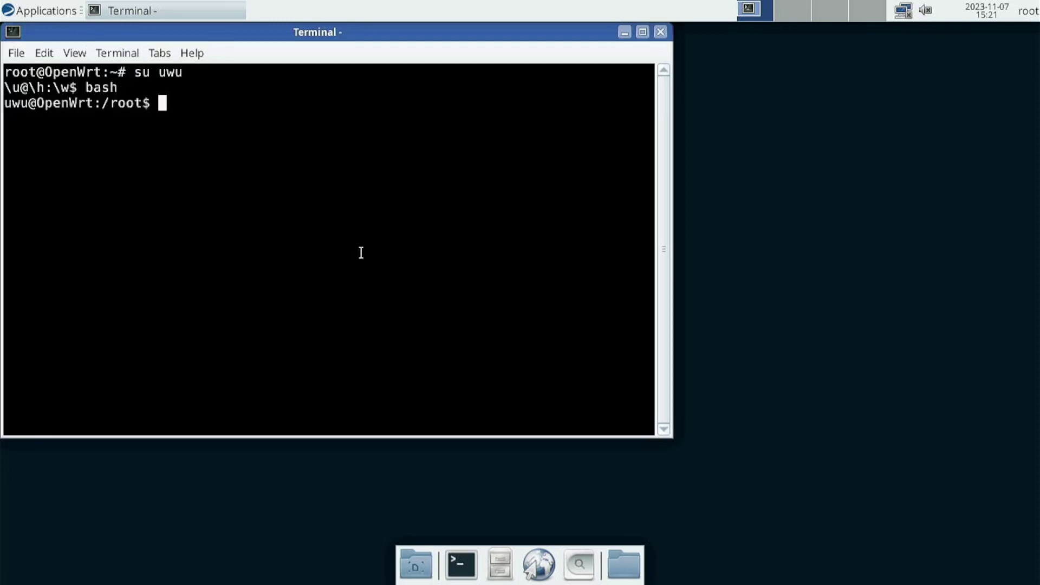
{"action": "type", "text": "iog"}
{"action": "type", "text": "ihc"}
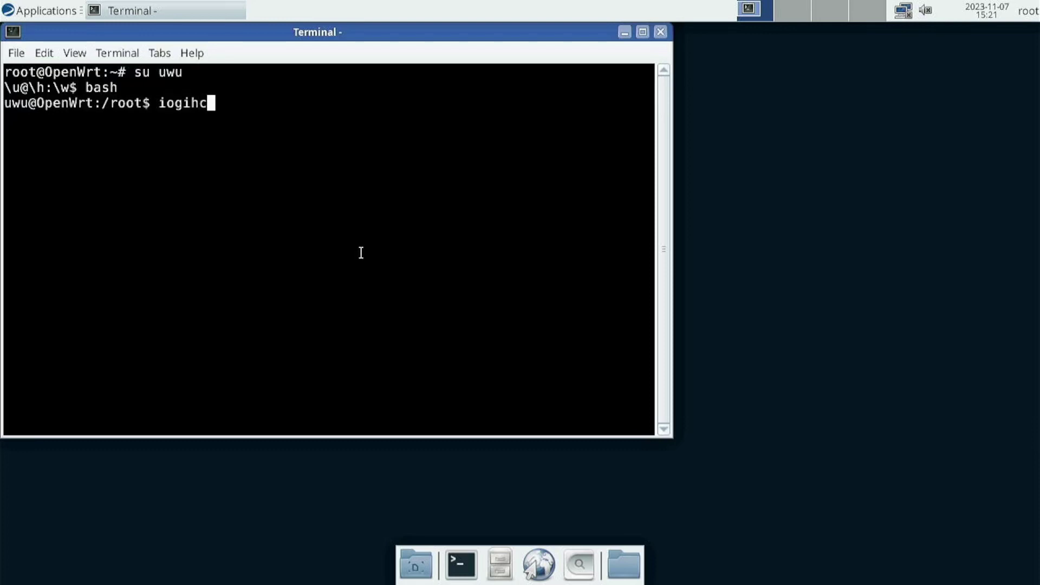
{"action": "type", "text": "t"}
Run loginctl to list the login sessions, showing uwu on pts/1.
{"action": "key", "text": "BackSpace"}
{"action": "key", "text": "BackSpace"}
{"action": "key", "text": "BackSpace"}
{"action": "key", "text": "BackSpace"}
{"action": "key", "text": "BackSpace"}
{"action": "key", "text": "BackSpace"}
{"action": "key", "text": "BackSpace"}
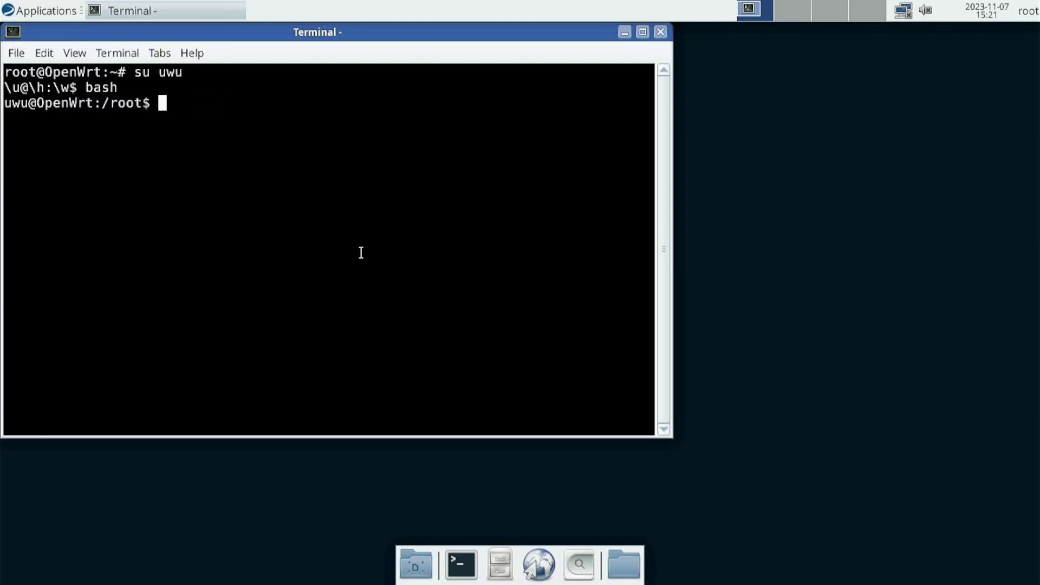
{"action": "type", "text": "log"}
{"action": "type", "text": "i"}
{"action": "type", "text": "nctl"}
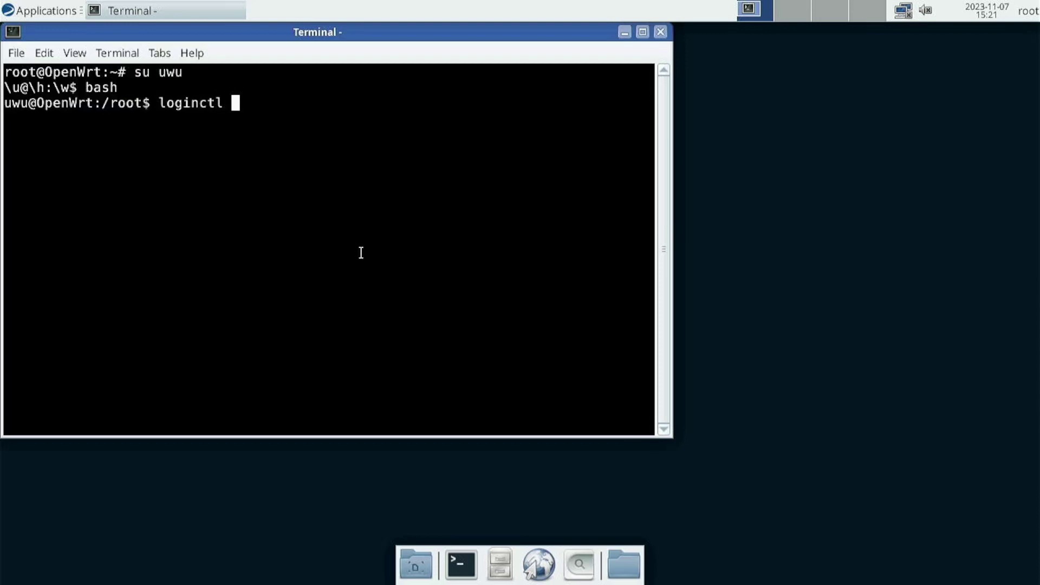
{"action": "key", "text": "Return"}
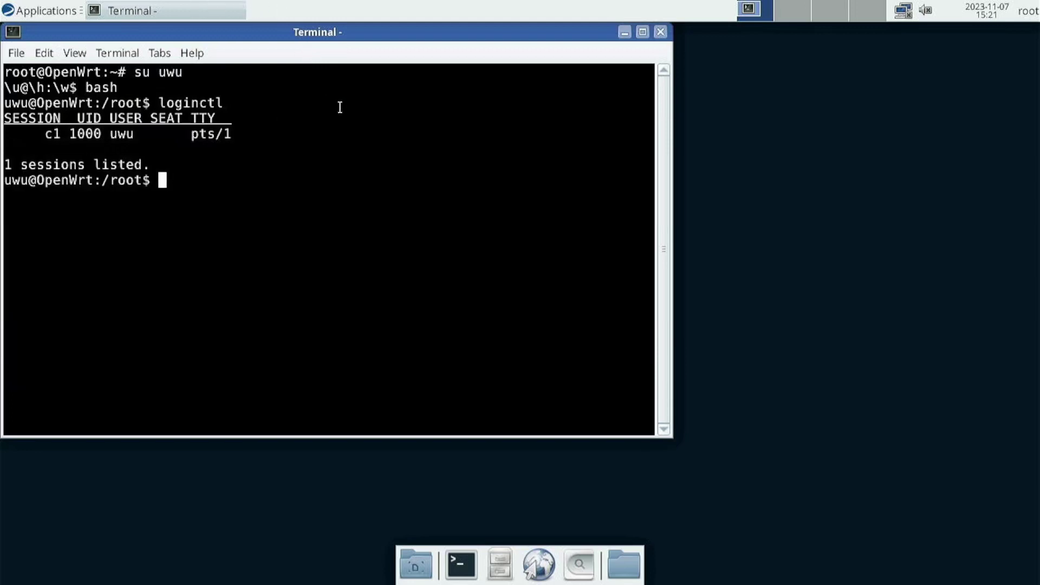
Exit both uwu shells back to the root prompt and close the terminal window.
{"action": "left_click_drag", "start_coordinate": [458, 42], "coordinate": [499, 45]}
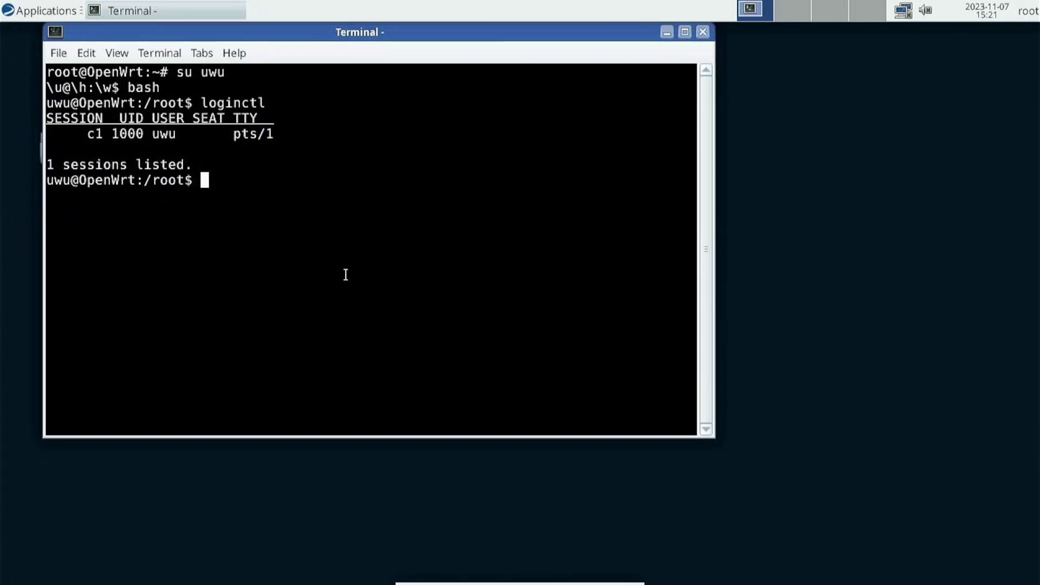
{"action": "type", "text": "exit"}
{"action": "key", "text": "Return"}
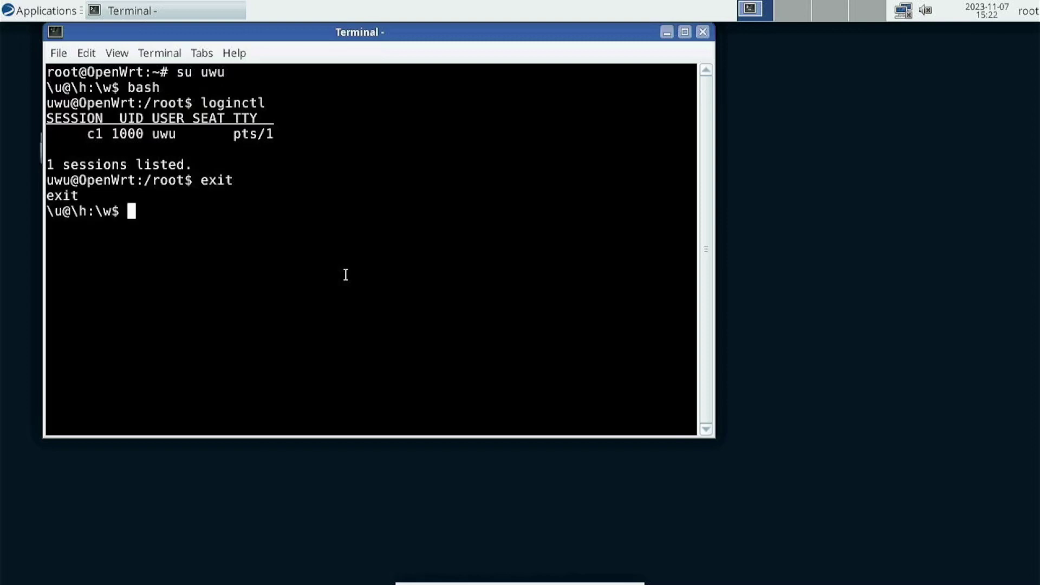
{"action": "type", "text": "exit"}
{"action": "key", "text": "Return"}
{"action": "key", "text": "Return"}
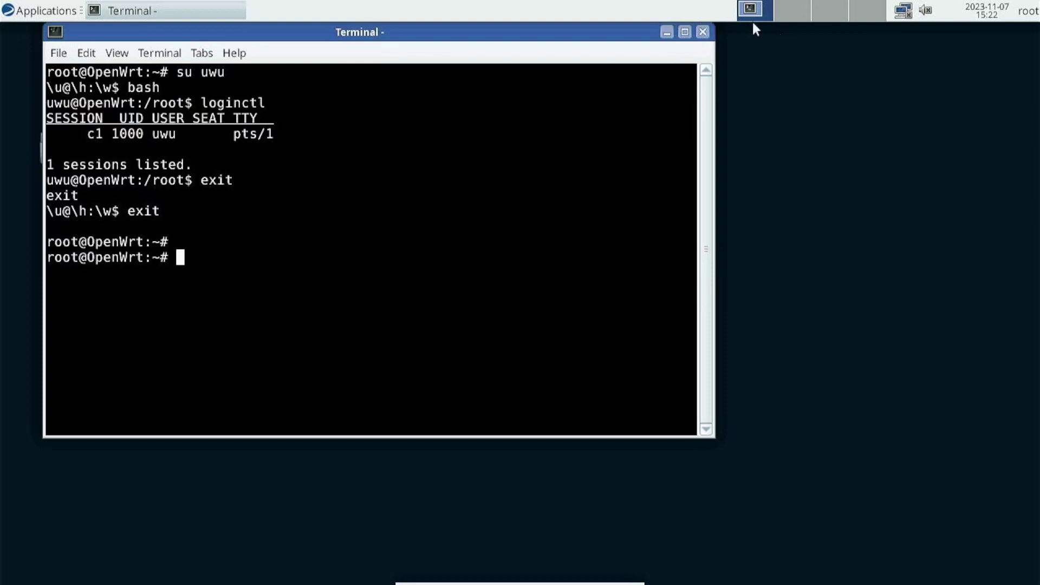
{"action": "left_click", "coordinate": [704, 32]}
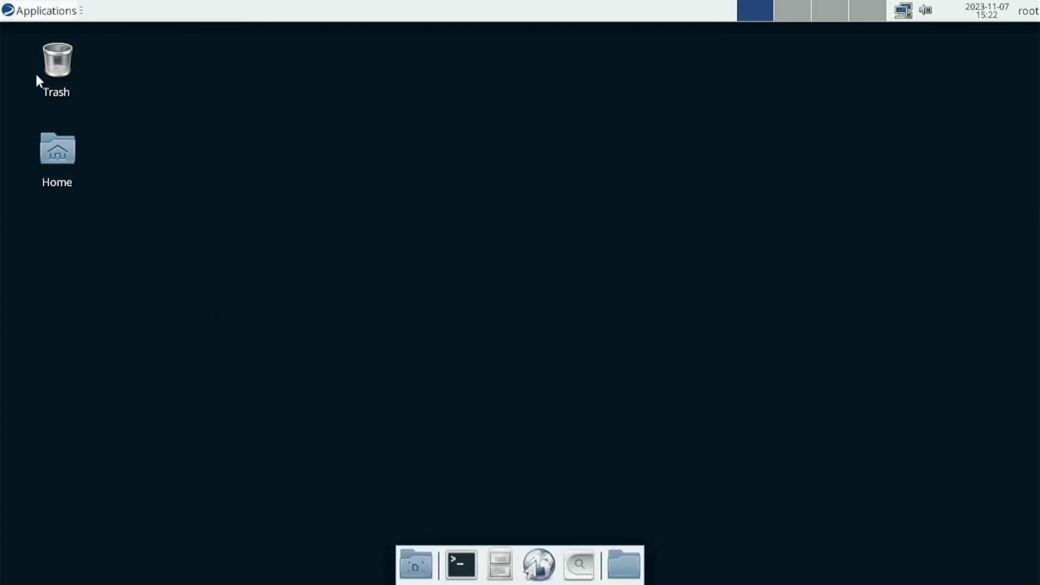
Choose Log Out from the Applications menu to bring up the Log out root dialog.
{"action": "left_click", "coordinate": [34, 5]}
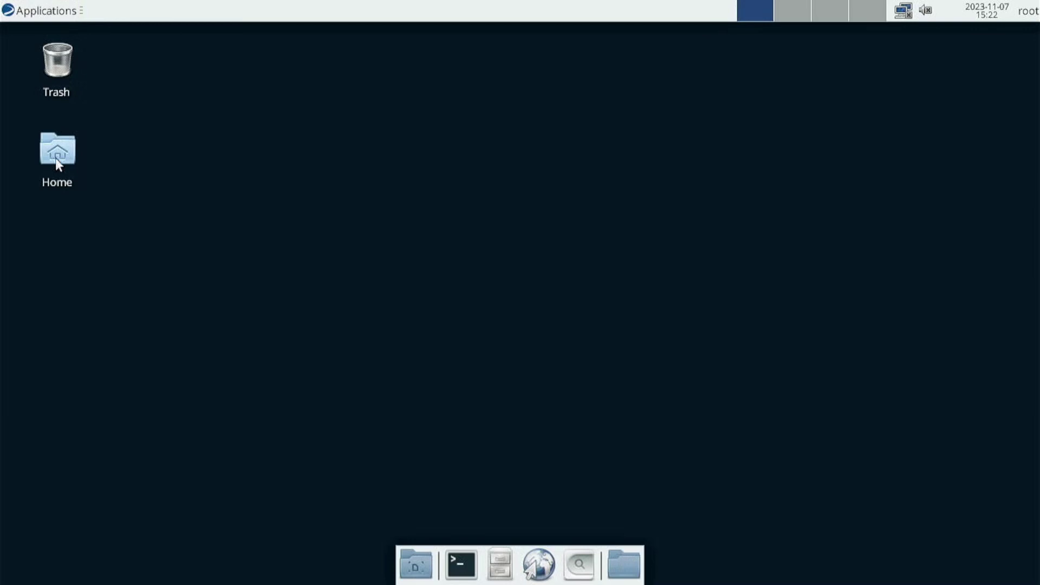
{"action": "left_click", "coordinate": [37, 10]}
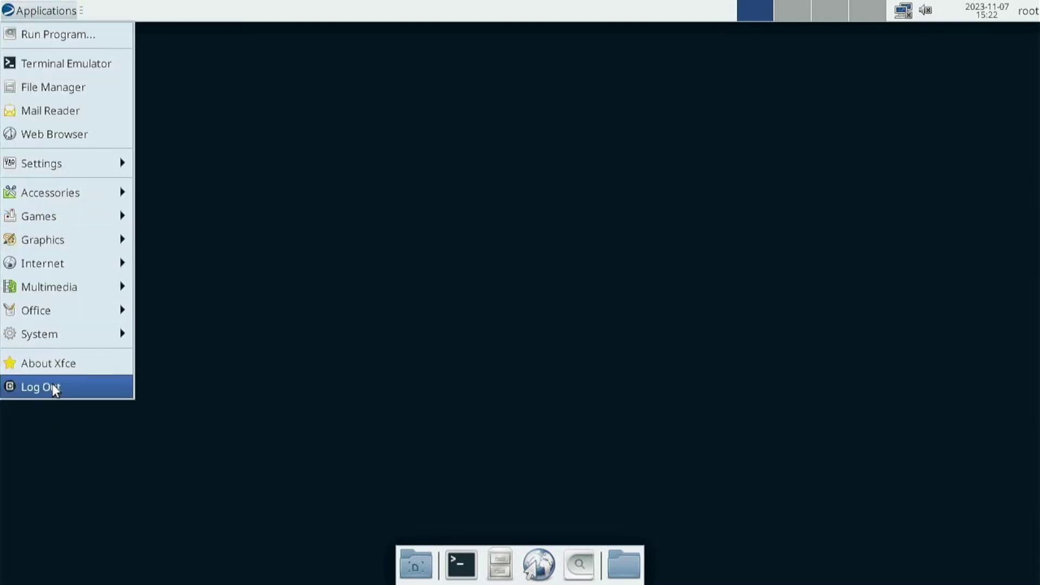
{"action": "left_click", "coordinate": [173, 418]}
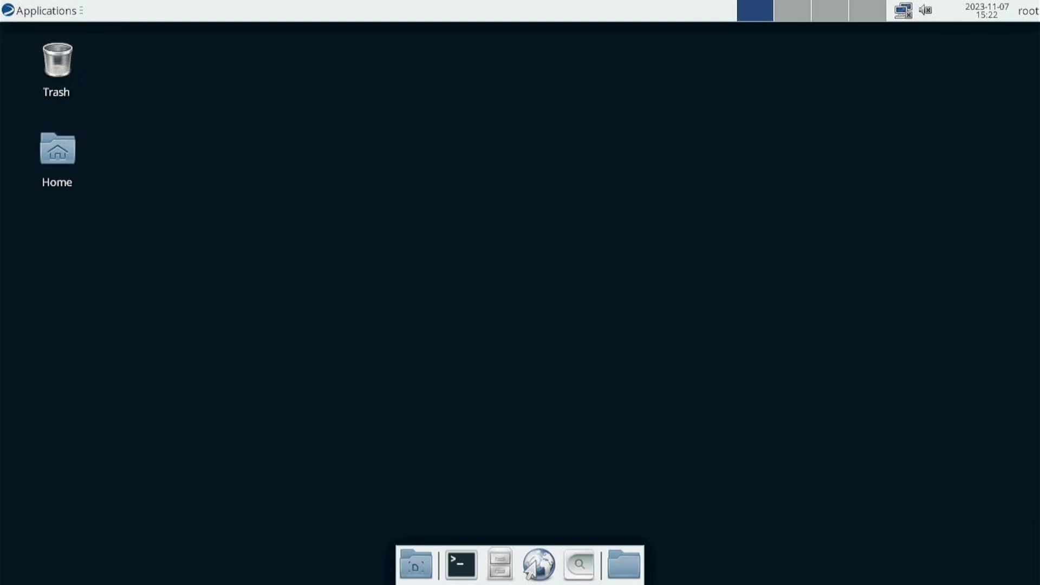